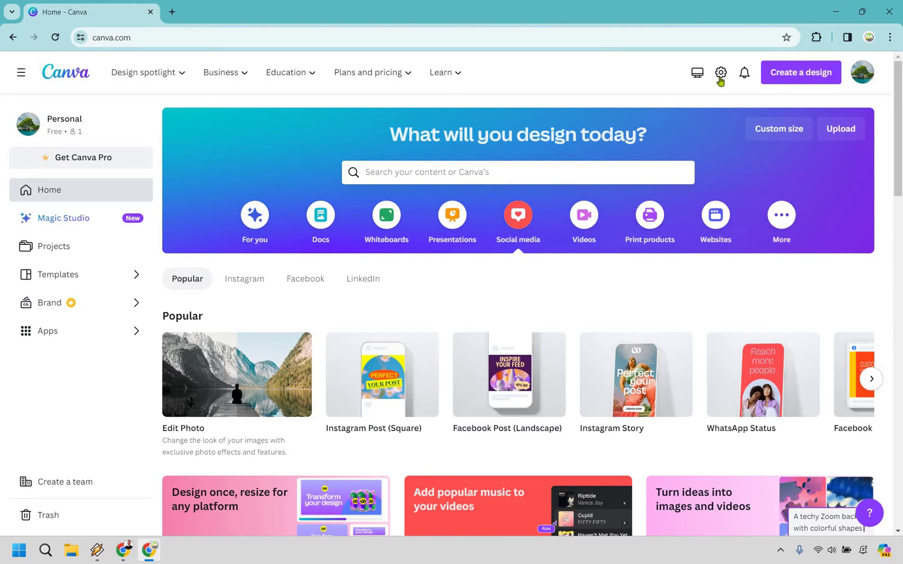
Create a new blank Instagram Post (Square) design from the Create a design list.
click(791, 78)
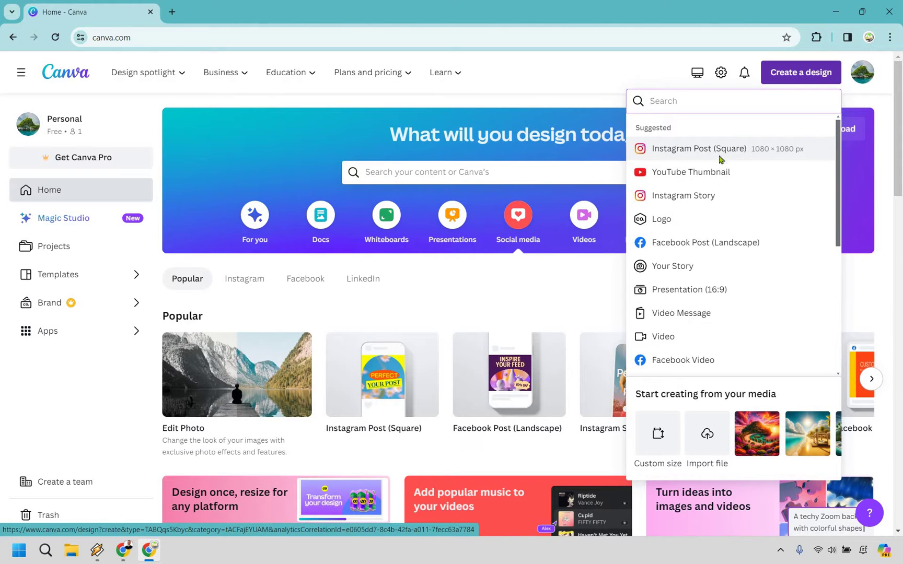
click(710, 152)
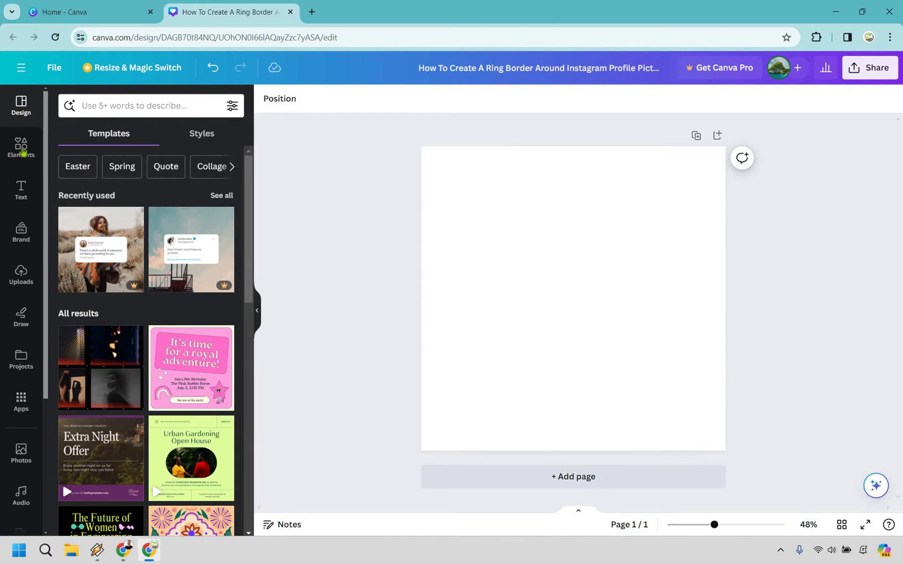
Search the Elements library for 'circle' and show all the Frames results.
click(22, 150)
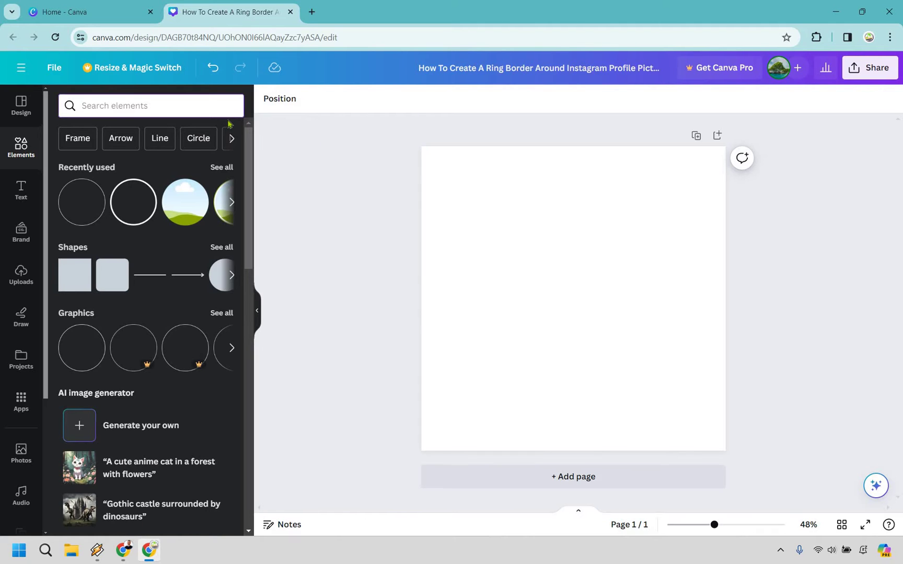
text(circle)
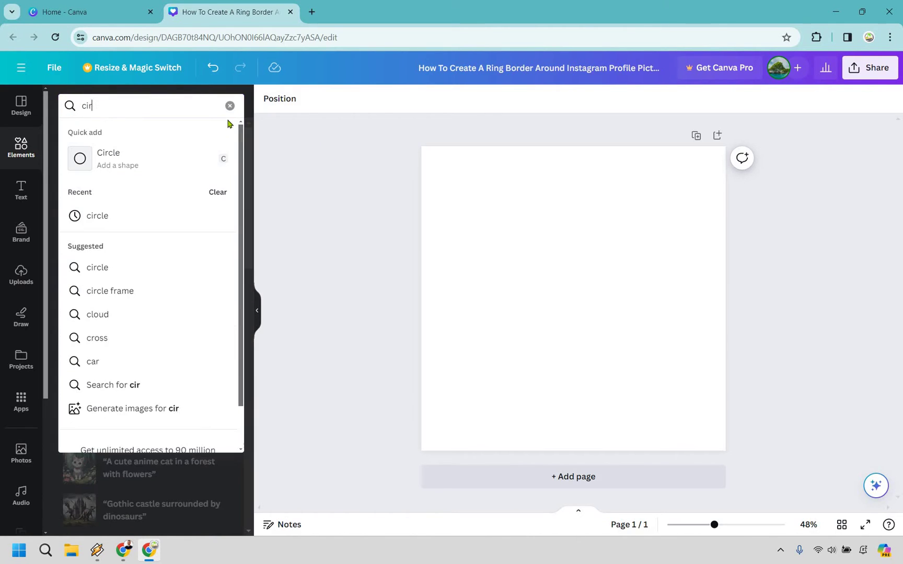
key(Return)
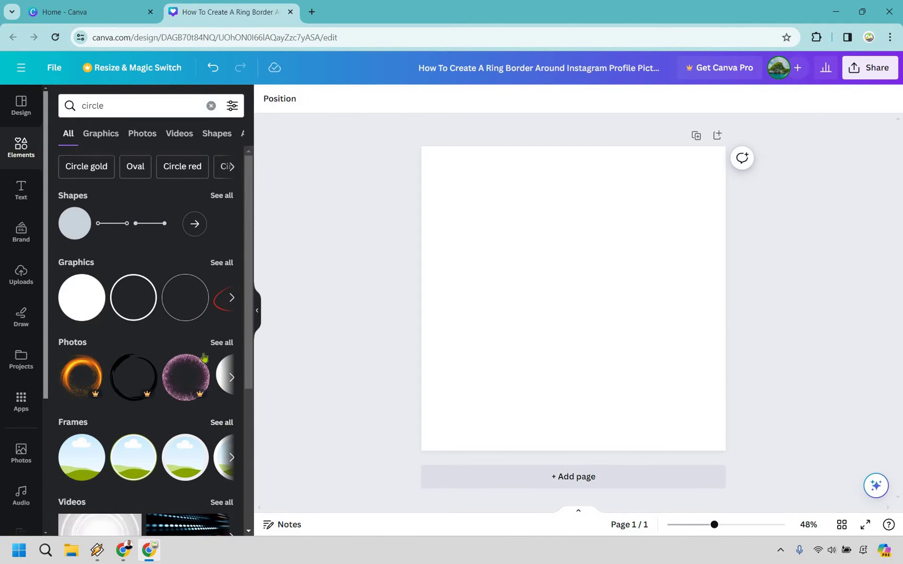
click(222, 422)
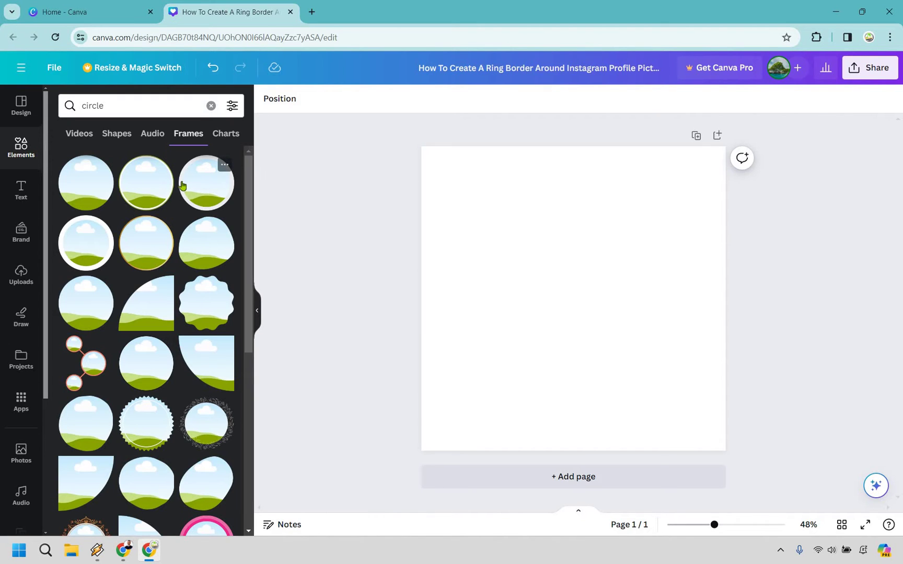
Place the first circle frame on the page and enlarge it to fill the 1080 × 1080 square.
drag(86, 186, 452, 171)
drag(577, 299, 728, 458)
click(859, 308)
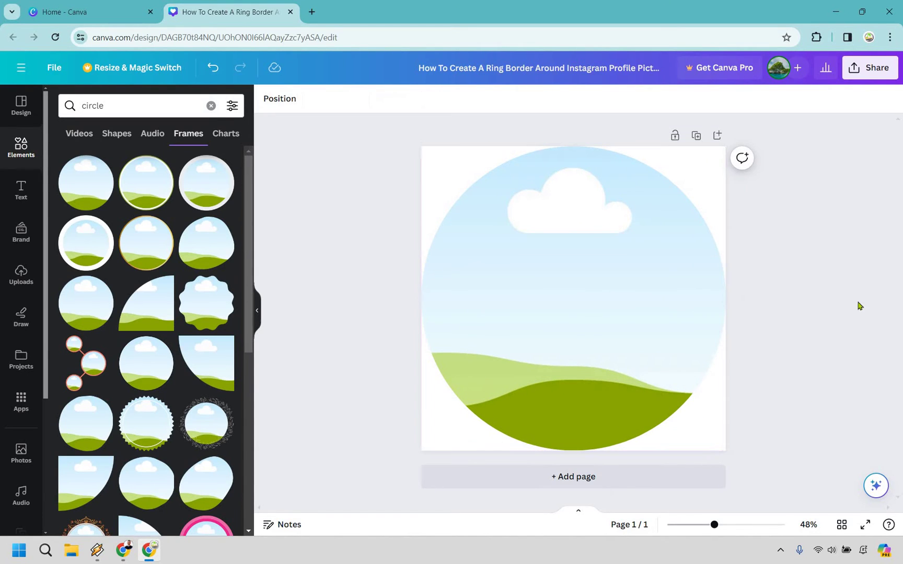
Drop the blue-suit portrait from Uploads into the circle frame and crop it to show his face.
click(21, 274)
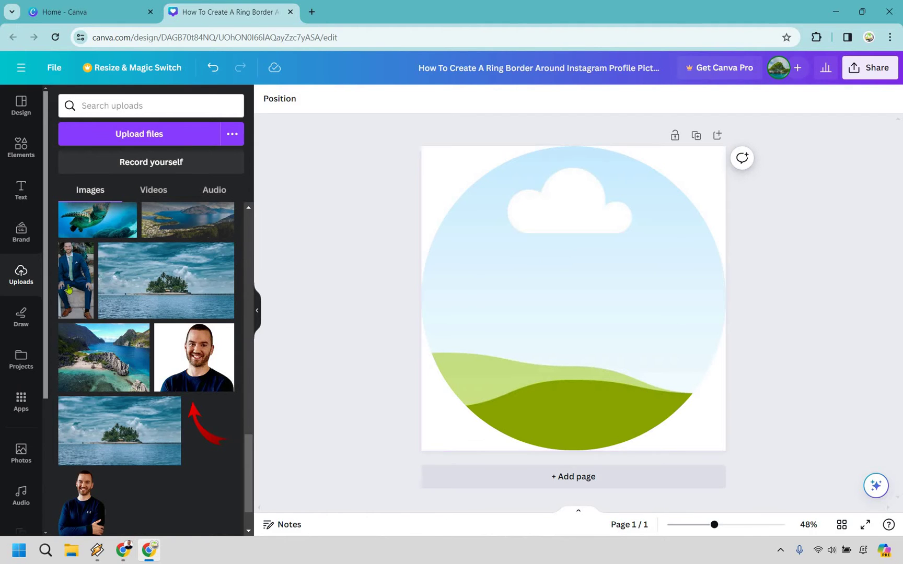
drag(69, 278, 606, 272)
double_click(581, 221)
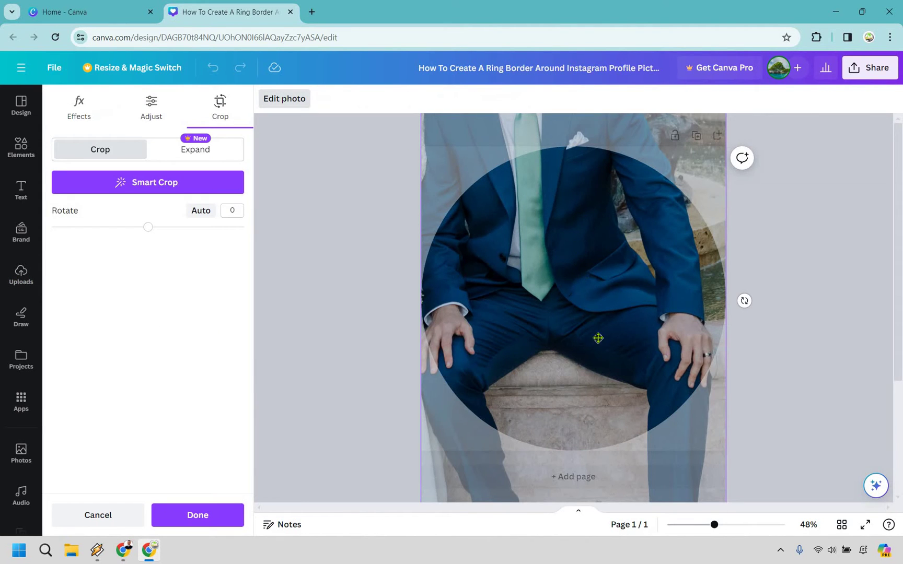
drag(606, 405, 609, 460)
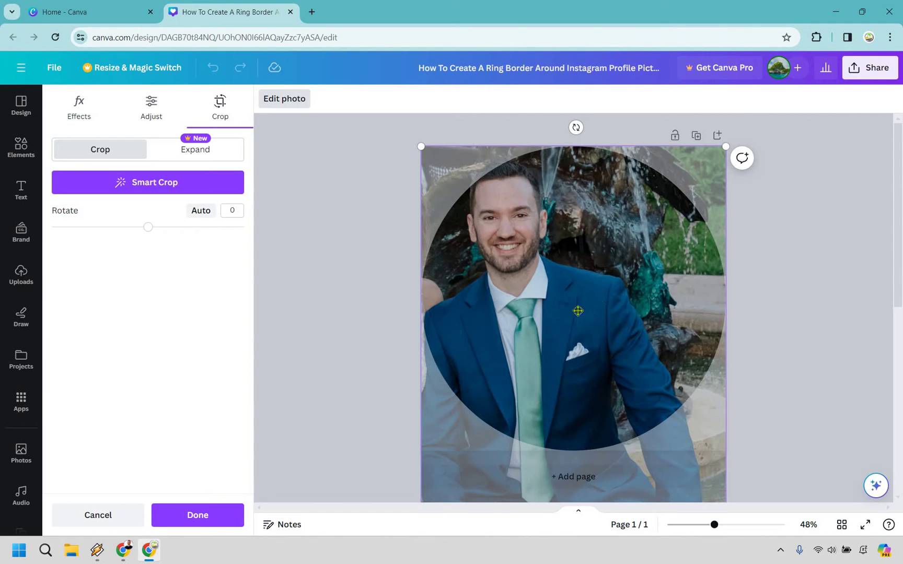
drag(644, 464, 597, 296)
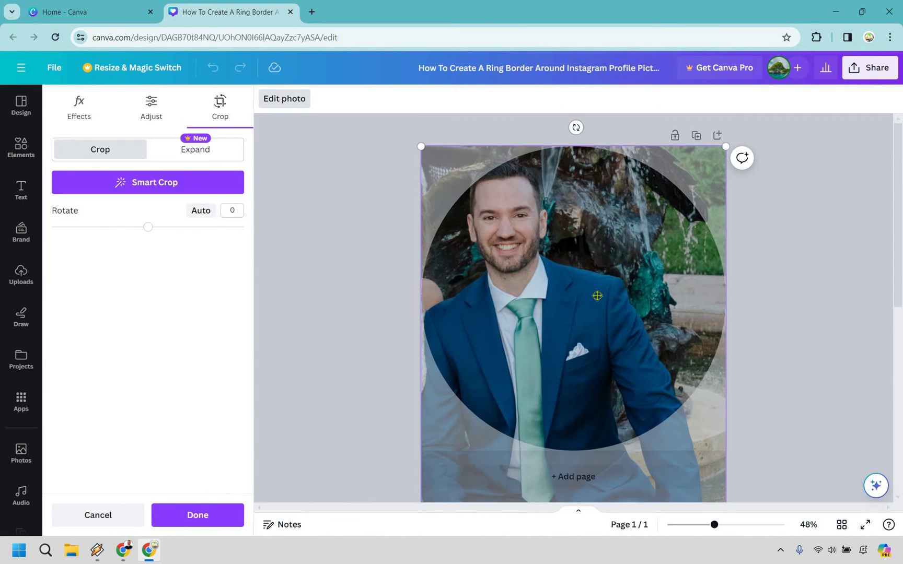
click(193, 516)
click(335, 271)
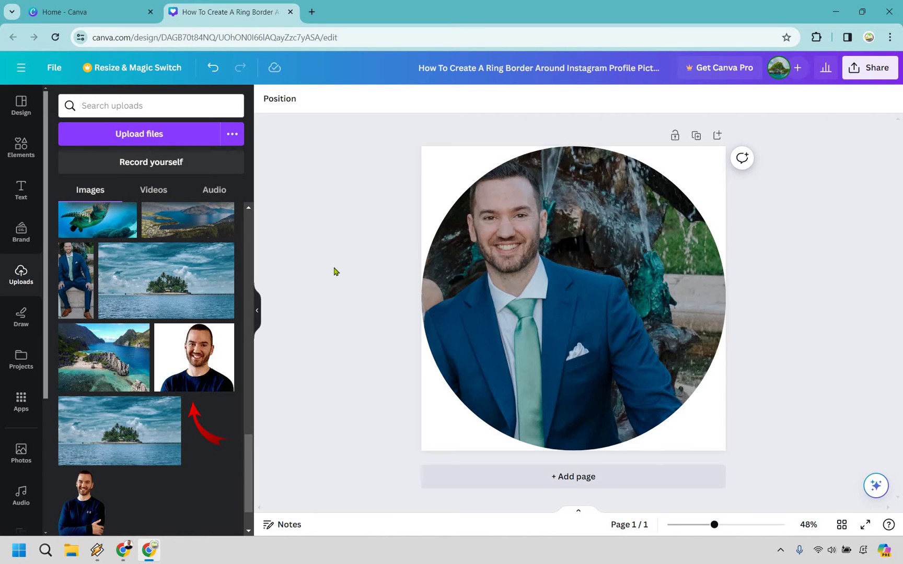
Search 'circle' graphics and add a black circle outline, enlarged to ring the portrait.
click(18, 147)
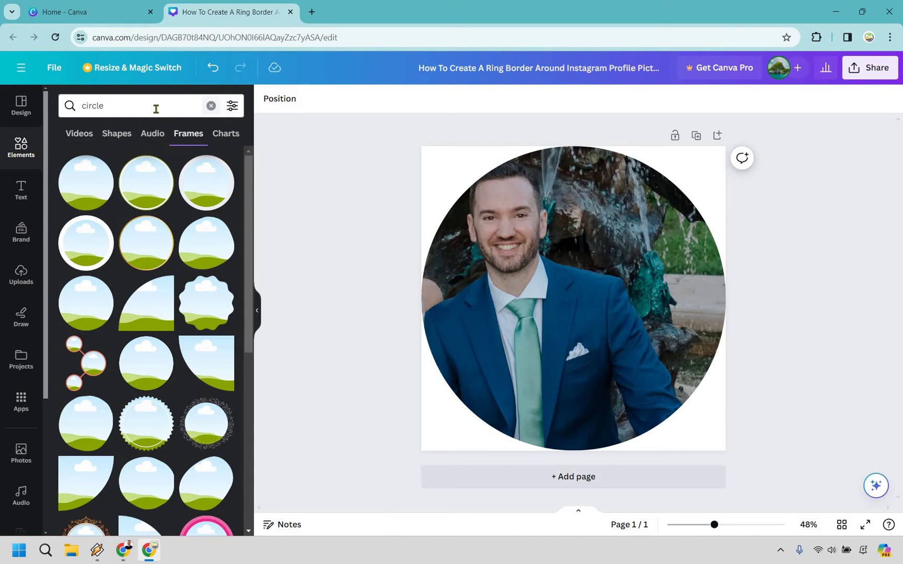
click(155, 109)
key(ctrl+a)
key(BackSpace)
text(circ)
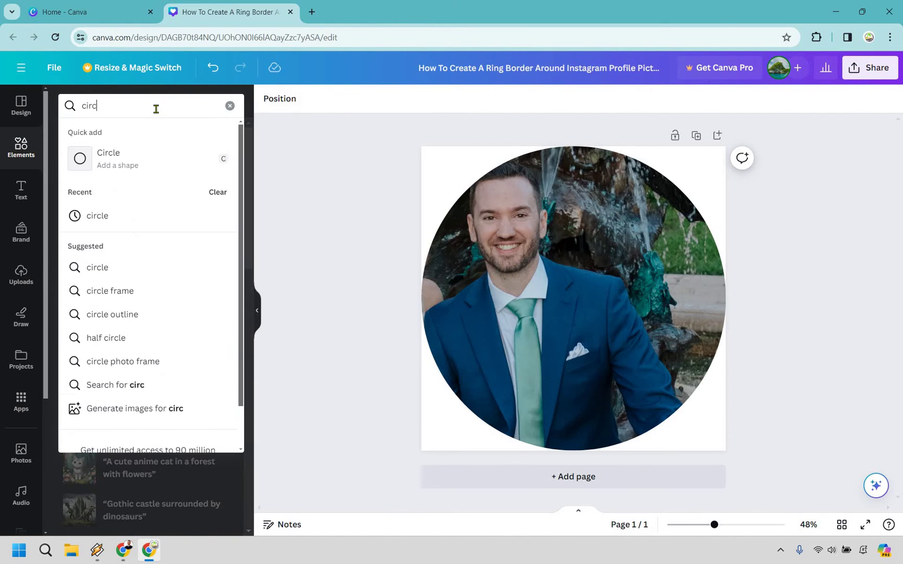
text(le)
key(Return)
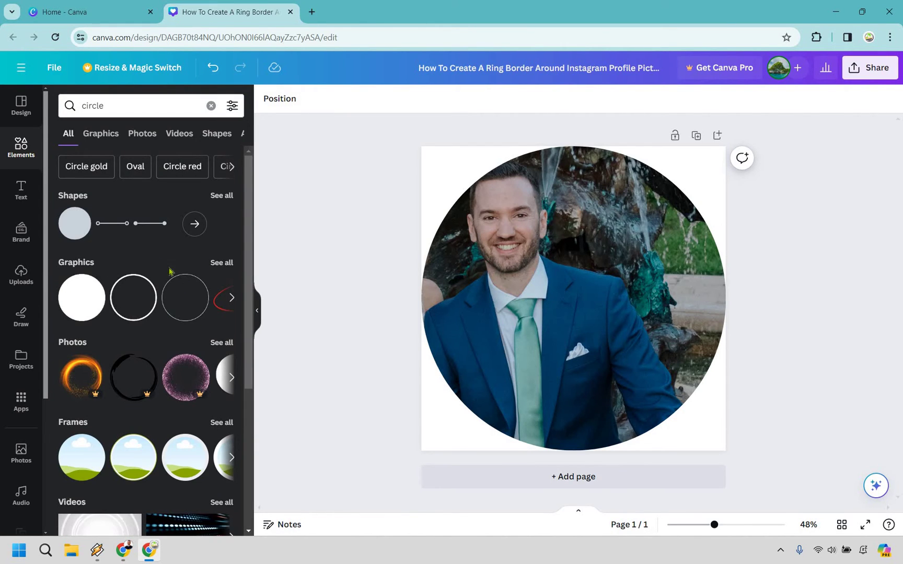
click(220, 262)
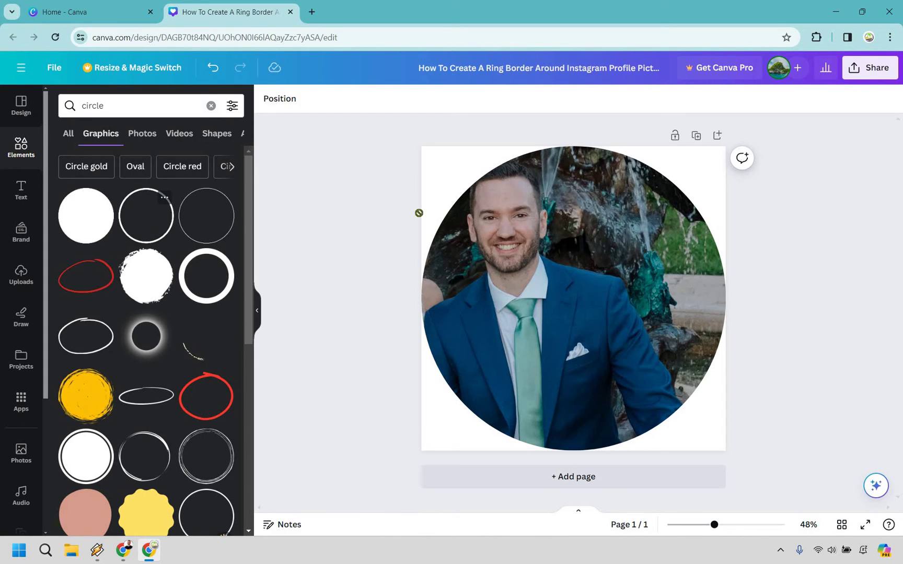
drag(489, 225, 461, 154)
drag(543, 266, 726, 450)
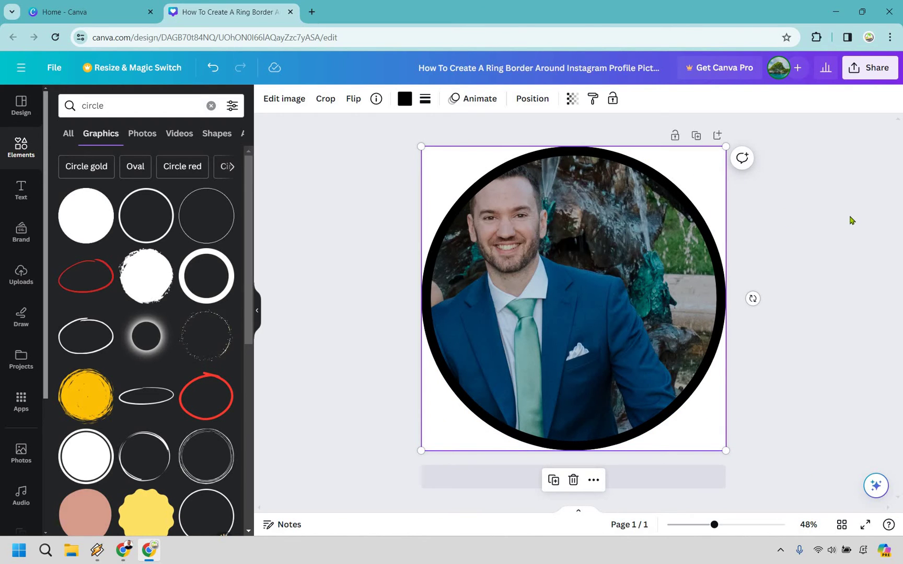
Preview turquoise, light blue, royal blue and purple on the ring.
click(403, 99)
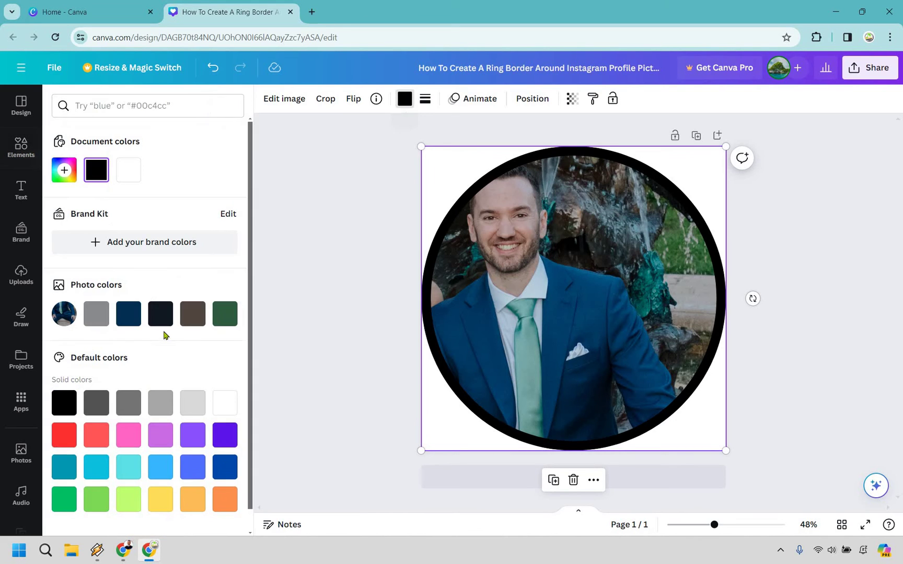
scroll(135, 450, down, 1)
click(129, 446)
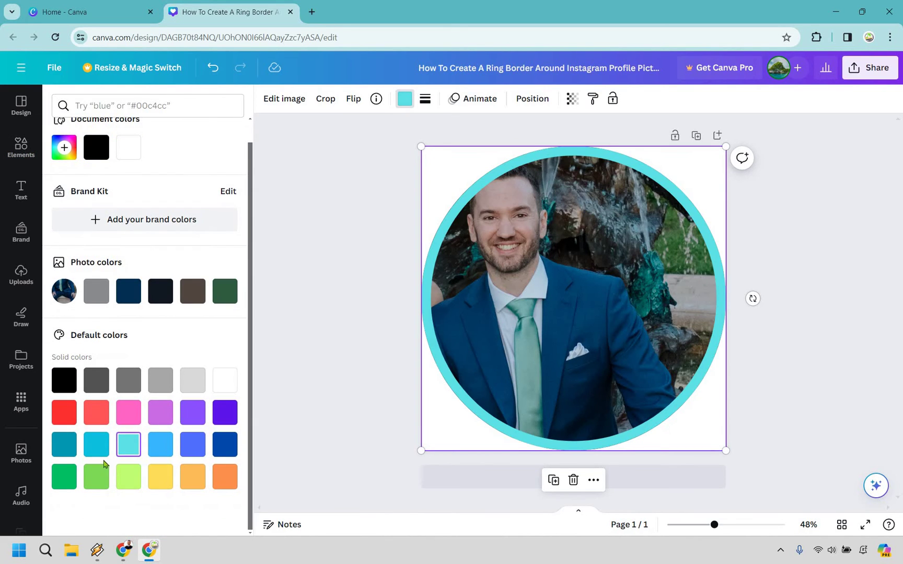
click(160, 451)
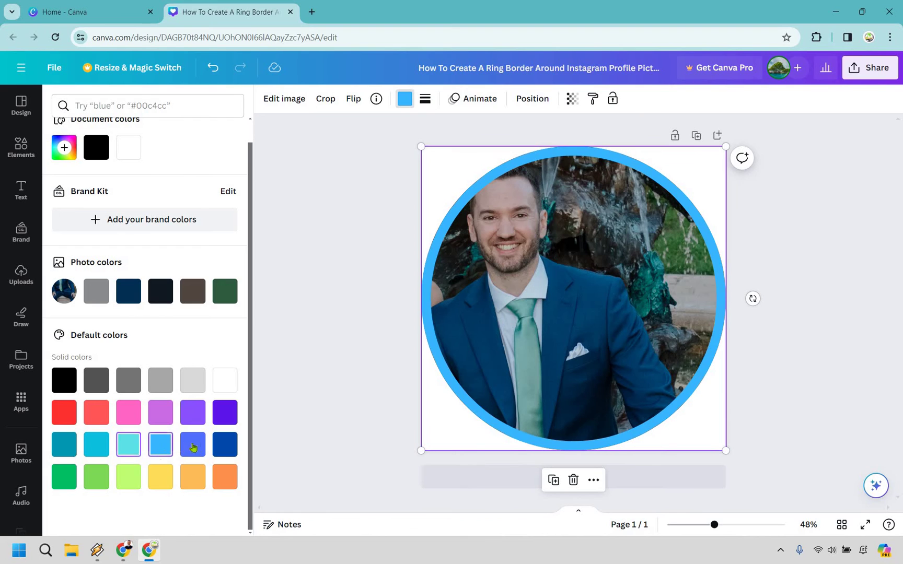
click(194, 447)
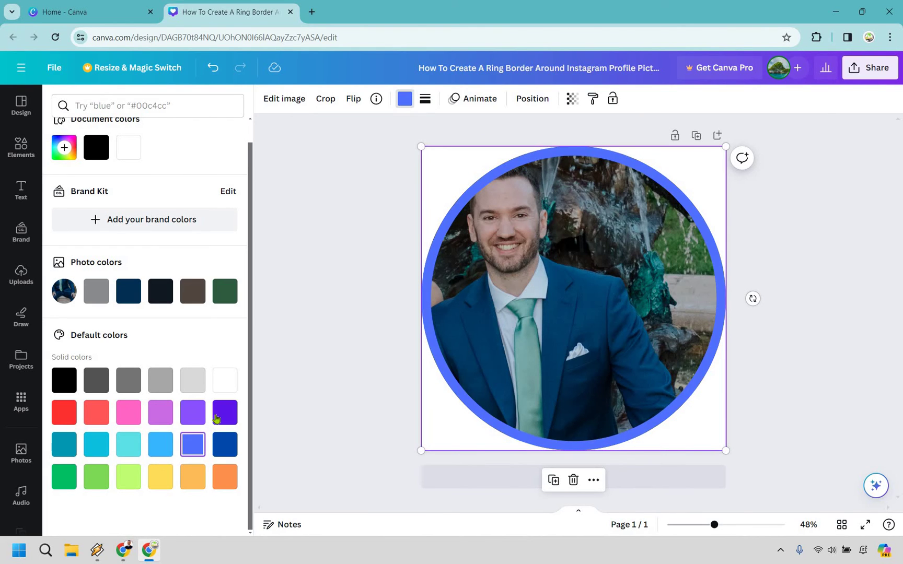
click(225, 412)
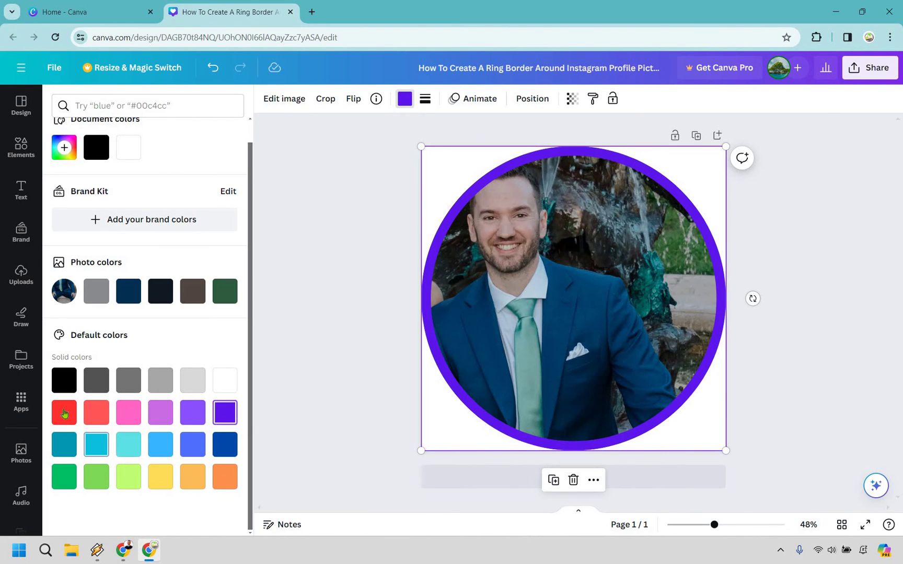
Try red, green and grass green, then settle on Lime #c1ff72 for the ring.
click(64, 413)
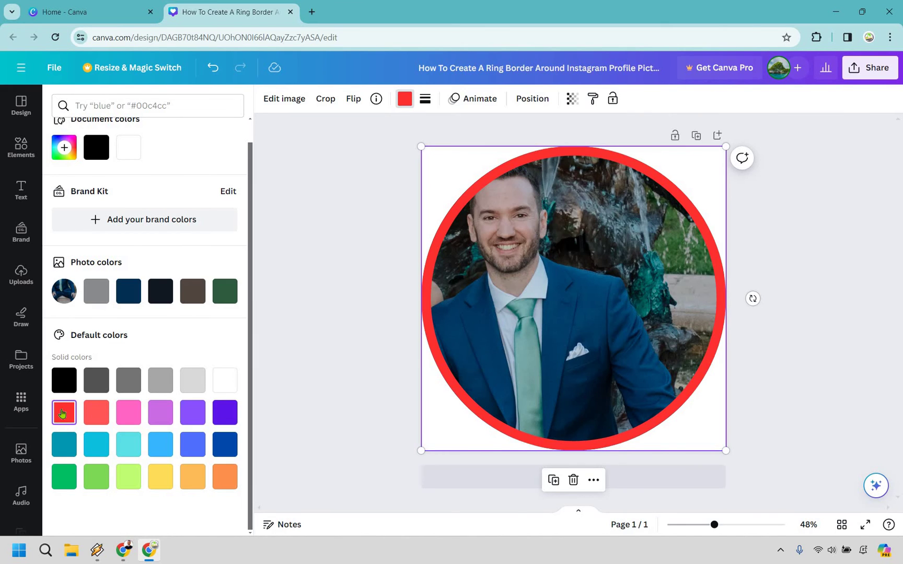
click(70, 485)
click(98, 485)
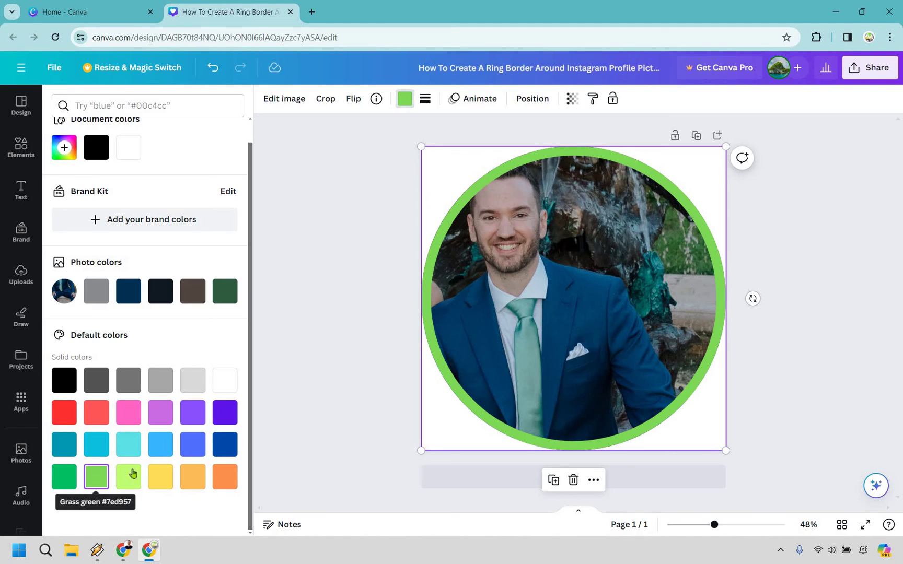
click(193, 445)
click(96, 476)
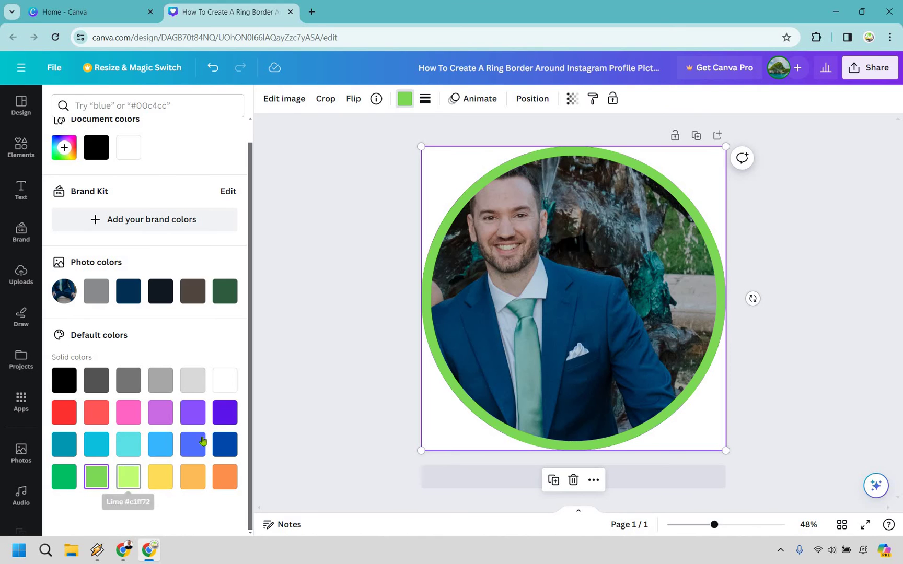
click(130, 478)
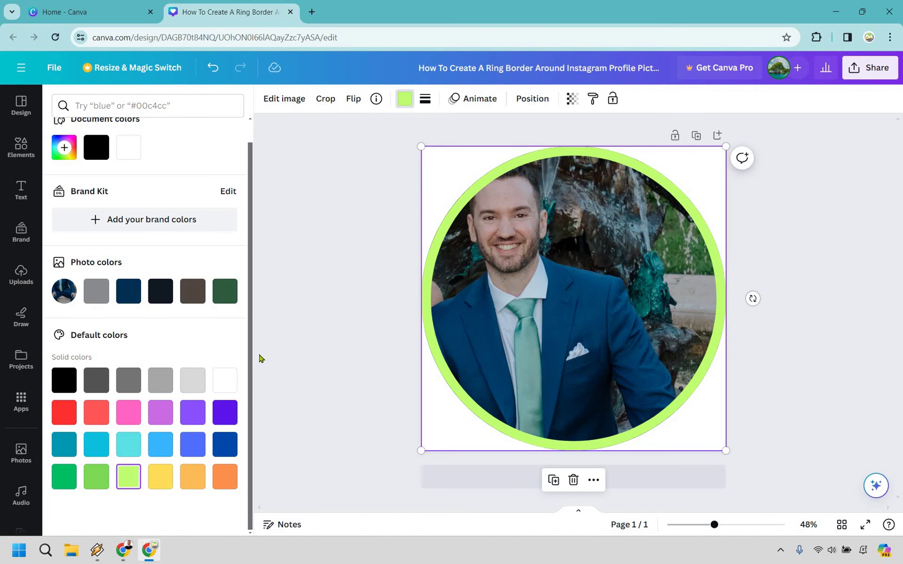
key(Escape)
key(Escape)
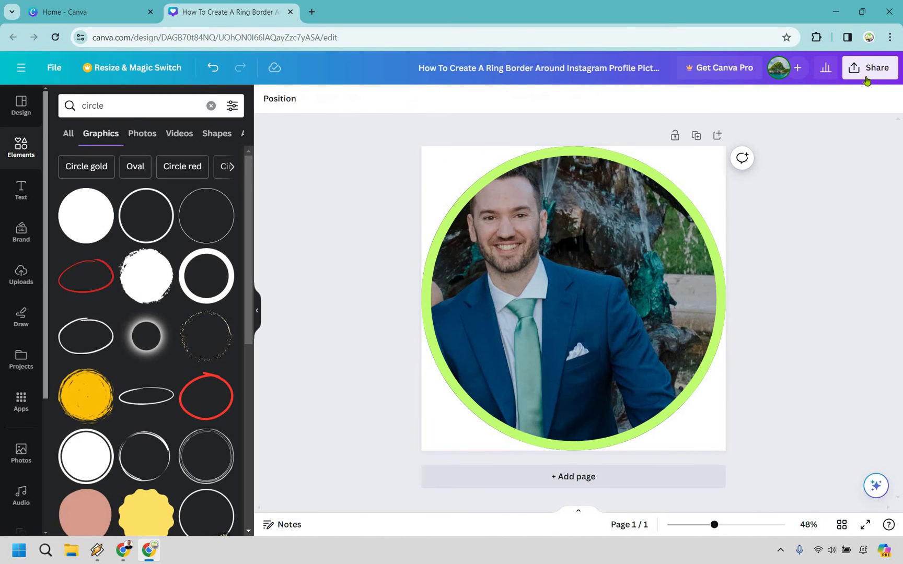
click(865, 78)
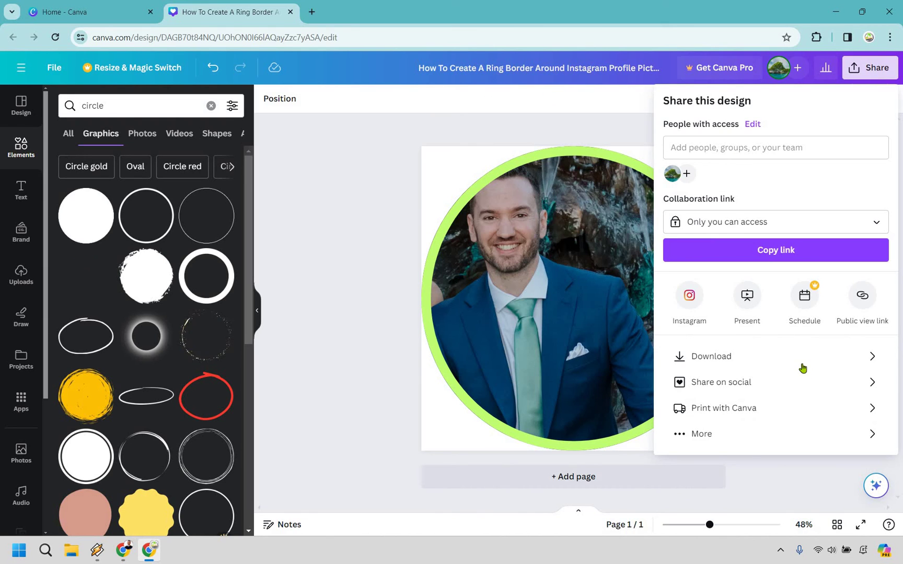
click(823, 359)
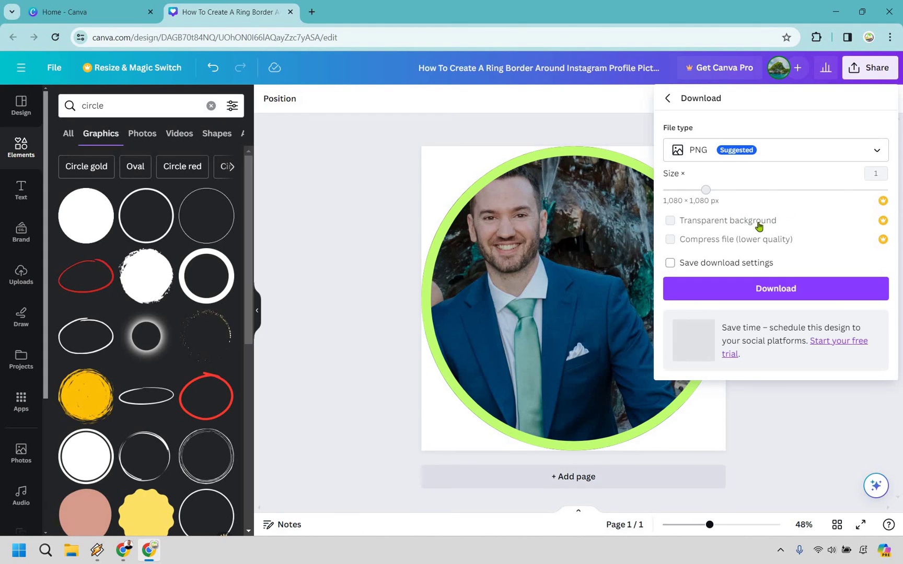
click(368, 302)
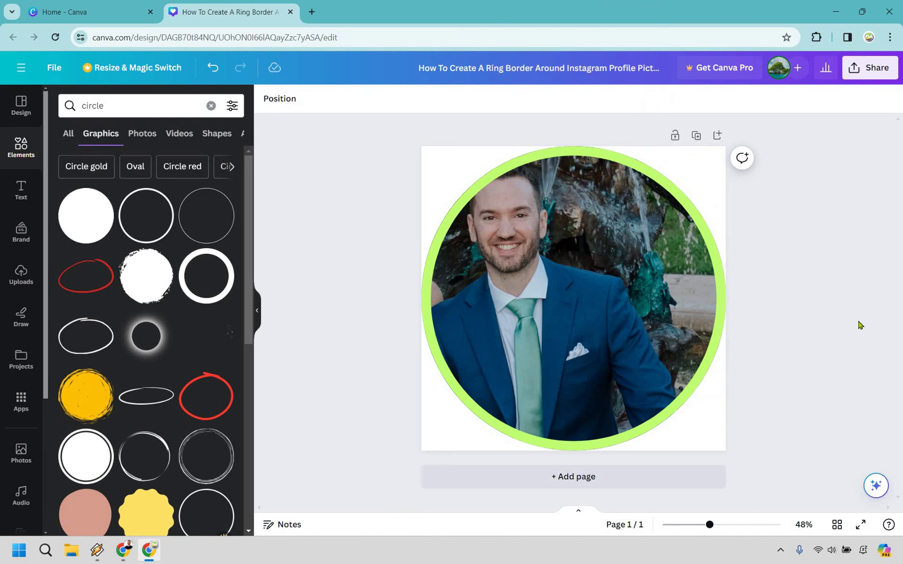